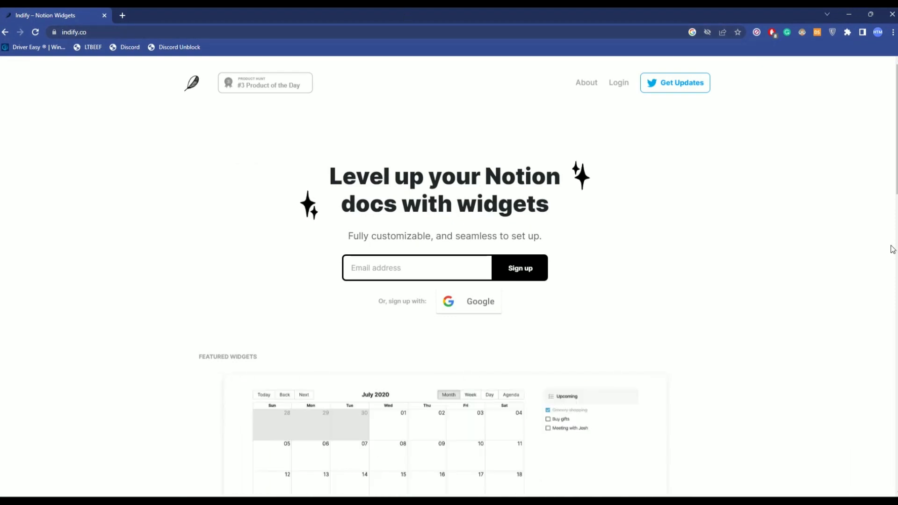
Sign up for Indify with a Google account and dismiss the welcome message
{"action": "scroll", "coordinate": [880, 259], "scroll_direction": "down", "scroll_amount": 2}
{"action": "scroll", "coordinate": [880, 260], "scroll_direction": "up", "scroll_amount": 2}
{"action": "scroll", "coordinate": [666, 280], "scroll_direction": "down", "scroll_amount": 4}
{"action": "left_click_drag", "start_coordinate": [382, 322], "coordinate": [498, 224]}
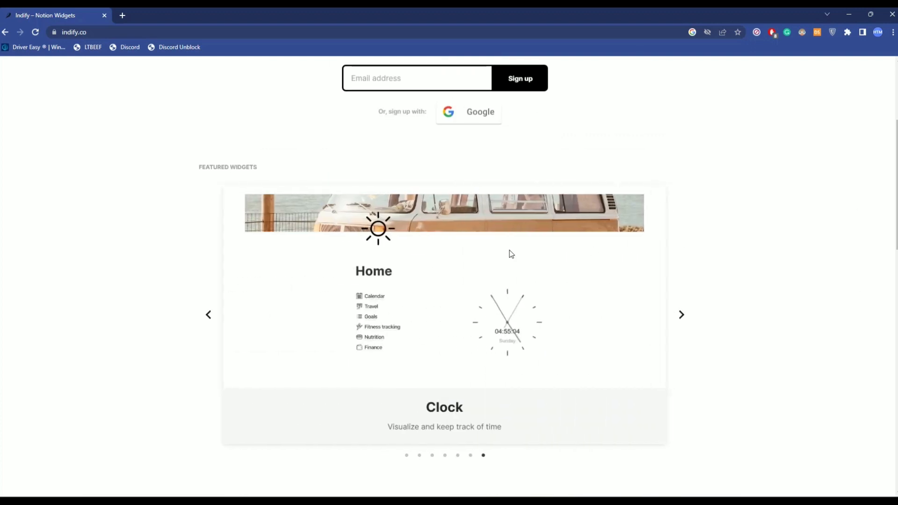
{"action": "left_click_drag", "start_coordinate": [593, 251], "coordinate": [199, 279]}
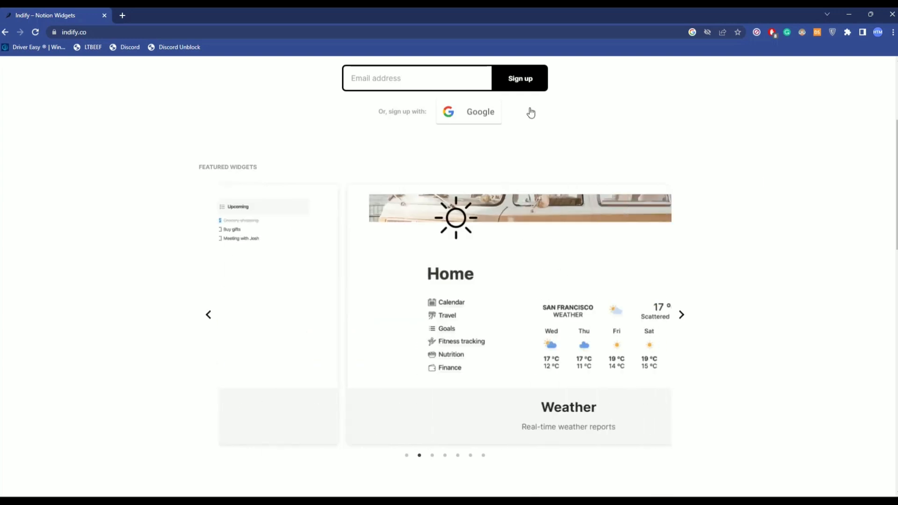
{"action": "left_click", "coordinate": [523, 84]}
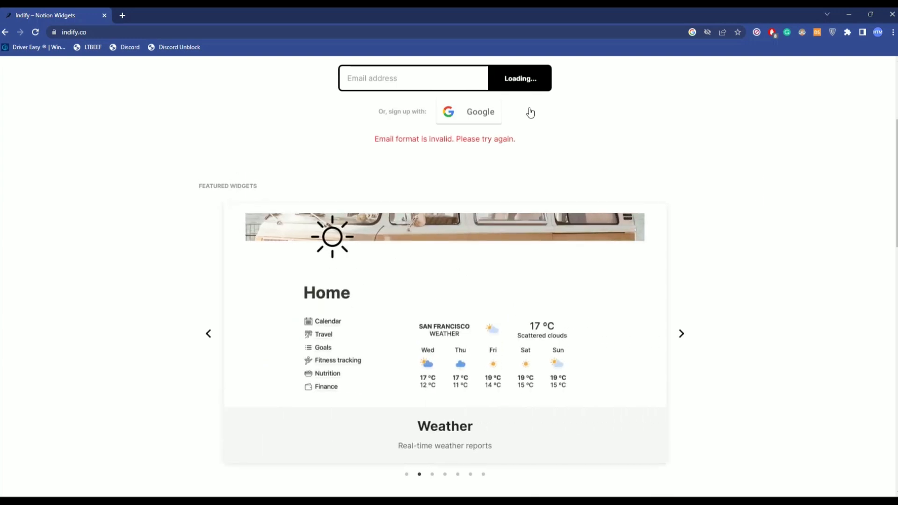
{"action": "left_click", "coordinate": [476, 114]}
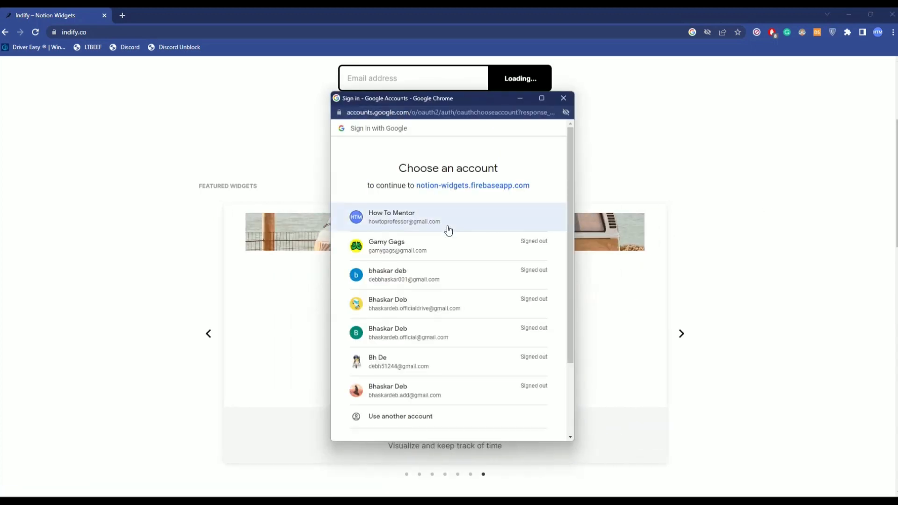
{"action": "left_click", "coordinate": [448, 230]}
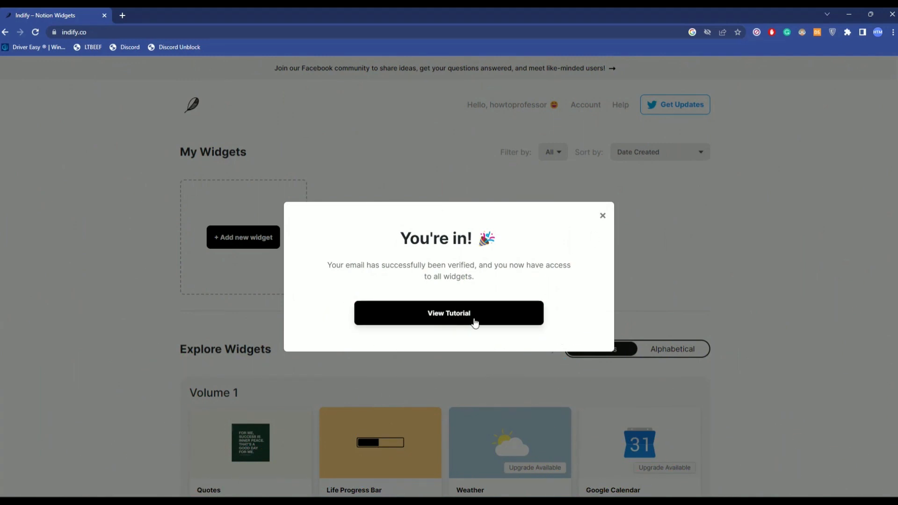
{"action": "left_click", "coordinate": [602, 216]}
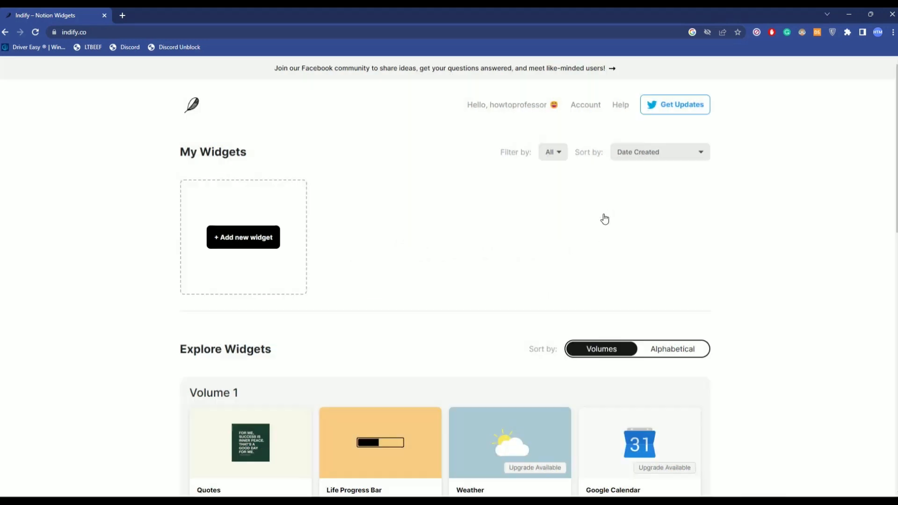
Create a Google Calendar widget titled "Demo Cal"
{"action": "left_click", "coordinate": [603, 201]}
{"action": "scroll", "coordinate": [730, 246], "scroll_direction": "down", "scroll_amount": 3}
{"action": "mouse_move", "coordinate": [620, 306]}
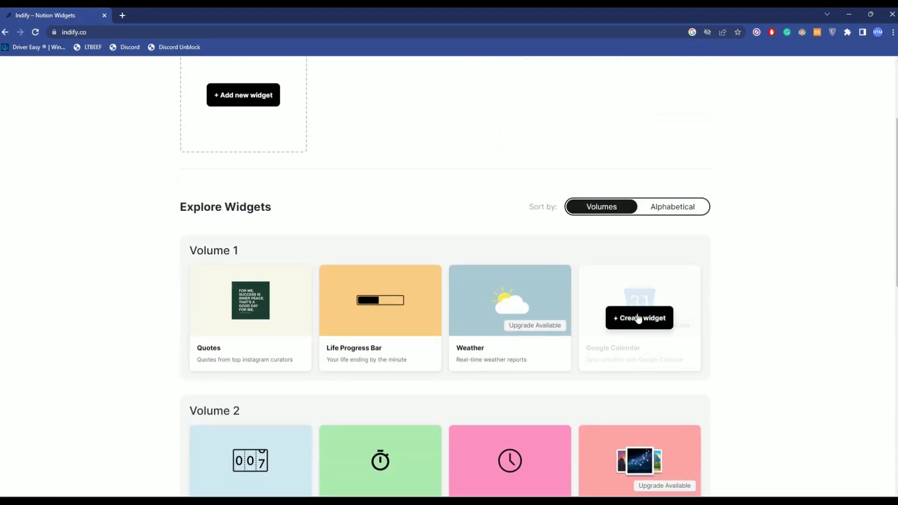
{"action": "left_click", "coordinate": [636, 319]}
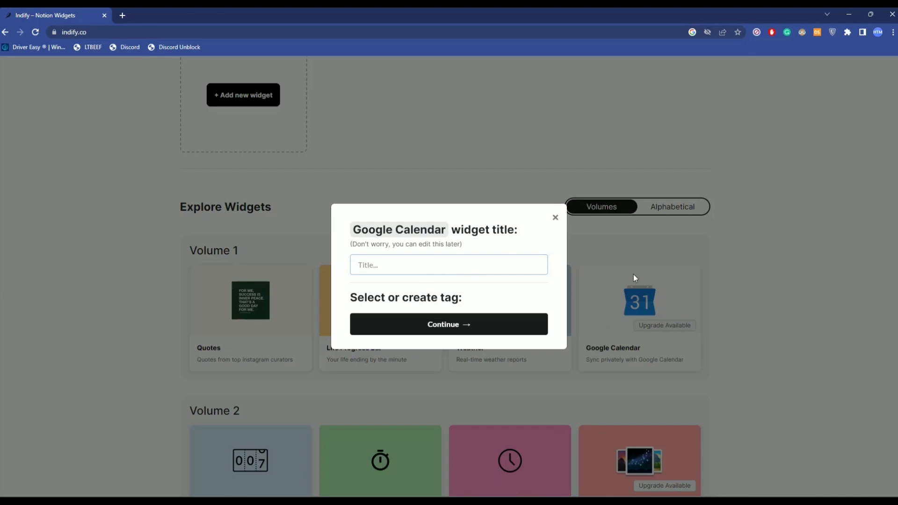
{"action": "type", "text": "Demo Cal"}
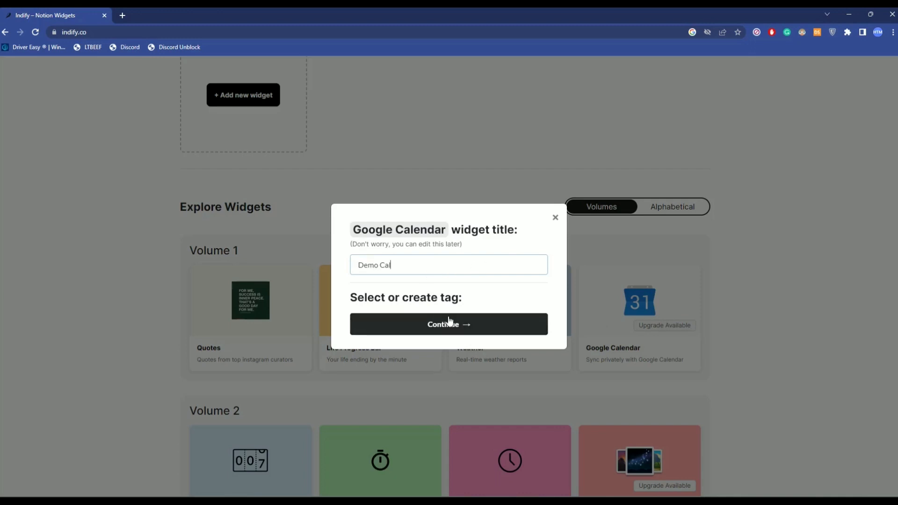
{"action": "left_click", "coordinate": [449, 324]}
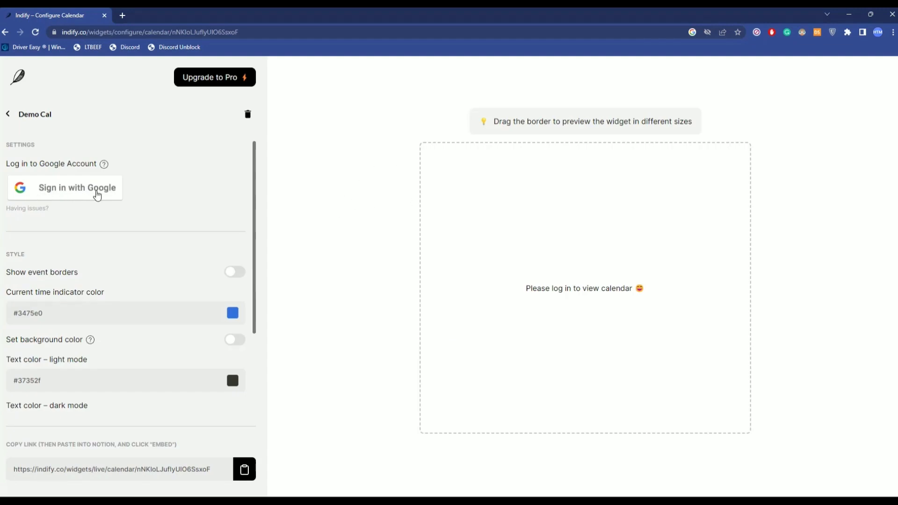
Sign the widget in to a Google account, grant Indify access to its calendars, and close the sign-in window
{"action": "left_click", "coordinate": [65, 194]}
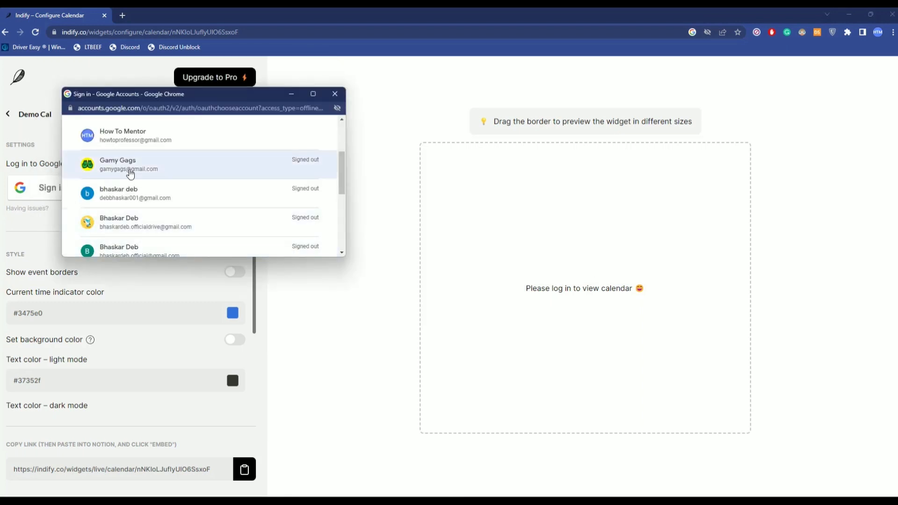
{"action": "left_click", "coordinate": [128, 172]}
{"action": "left_click", "coordinate": [313, 210]}
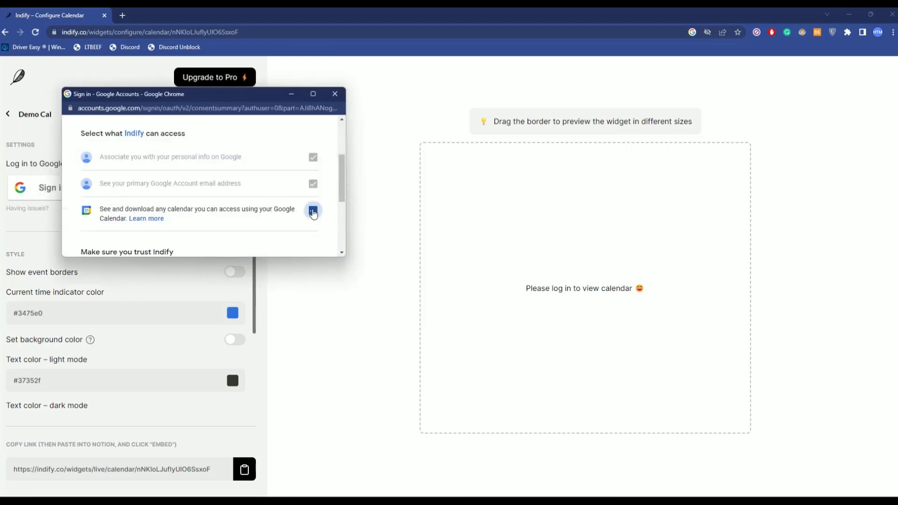
{"action": "scroll", "coordinate": [287, 250], "scroll_direction": "down", "scroll_amount": 3}
{"action": "left_click", "coordinate": [287, 250]}
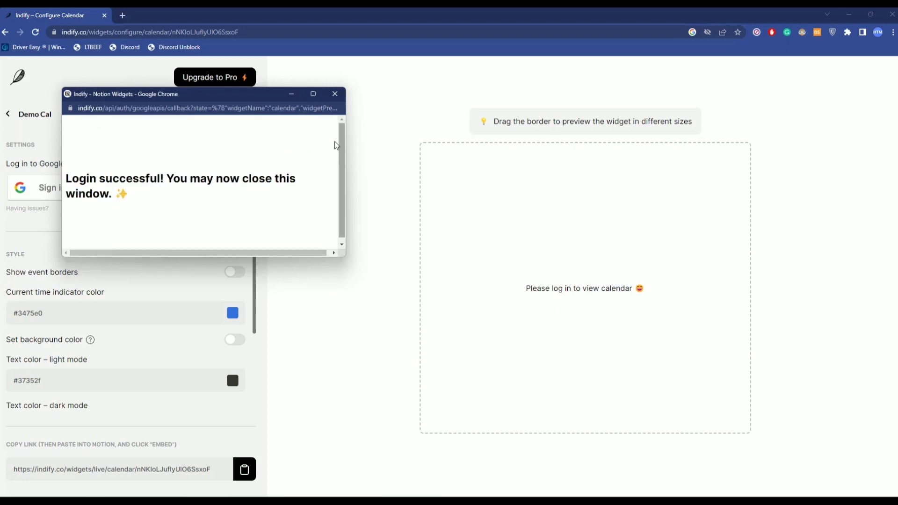
{"action": "left_click", "coordinate": [333, 94]}
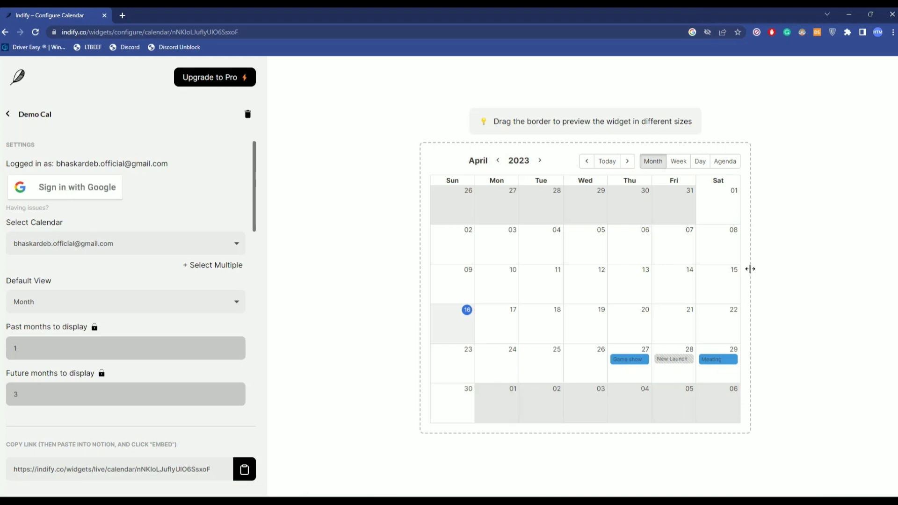
Widen the calendar widget preview and review the features and billing options of the Pro upgrade
{"action": "left_click_drag", "start_coordinate": [750, 269], "coordinate": [860, 265]}
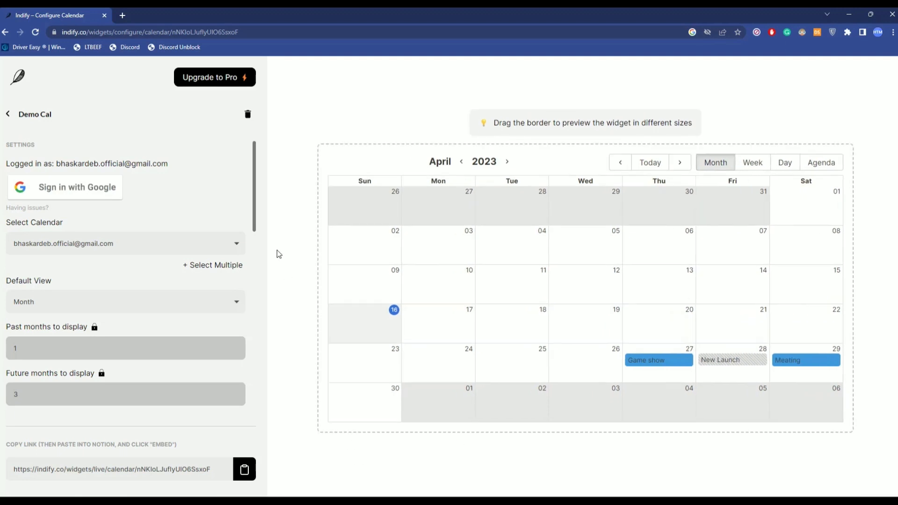
{"action": "scroll", "coordinate": [237, 226], "scroll_direction": "down", "scroll_amount": 1}
{"action": "left_click", "coordinate": [218, 224]}
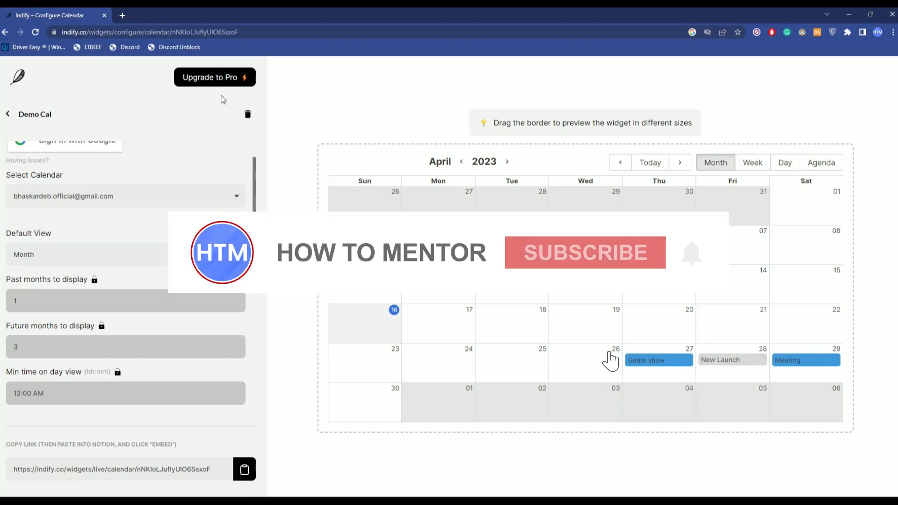
{"action": "left_click", "coordinate": [212, 80]}
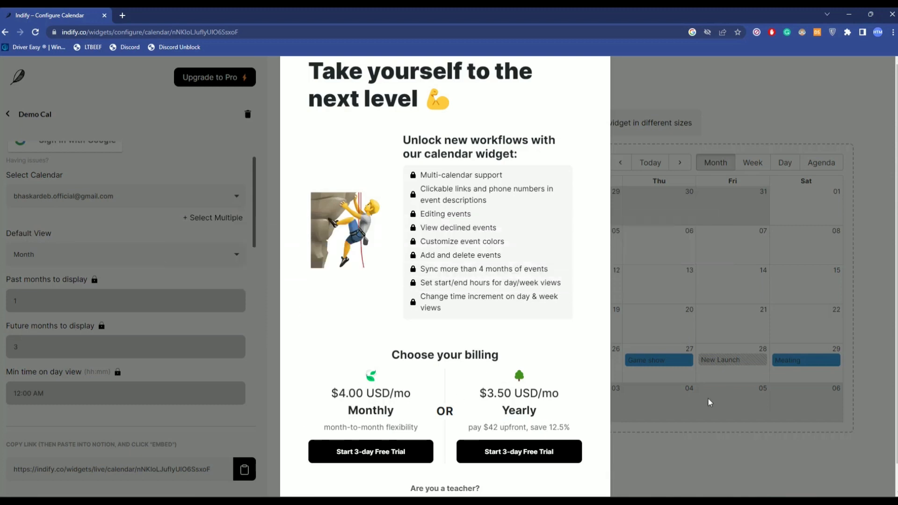
{"action": "left_click", "coordinate": [275, 227]}
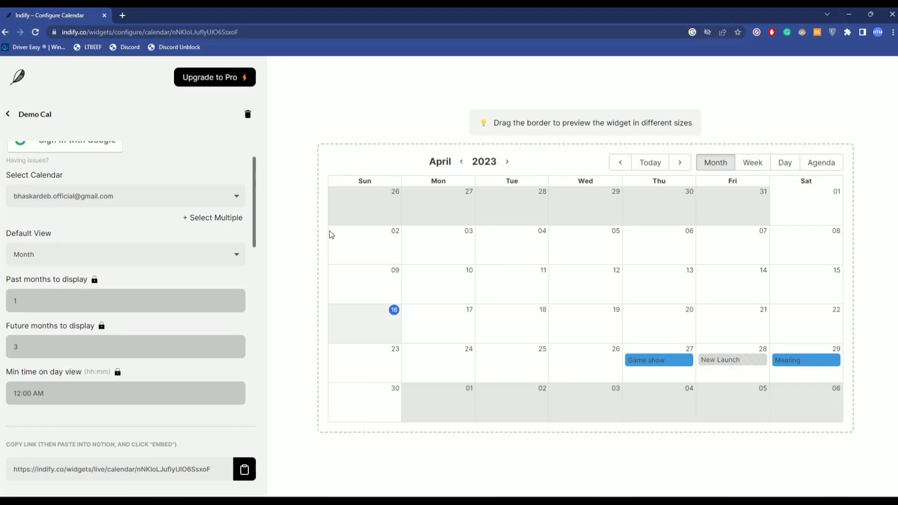
Check the available default views and review the month range and day-view time settings of the calendar widget
{"action": "left_click", "coordinate": [237, 255]}
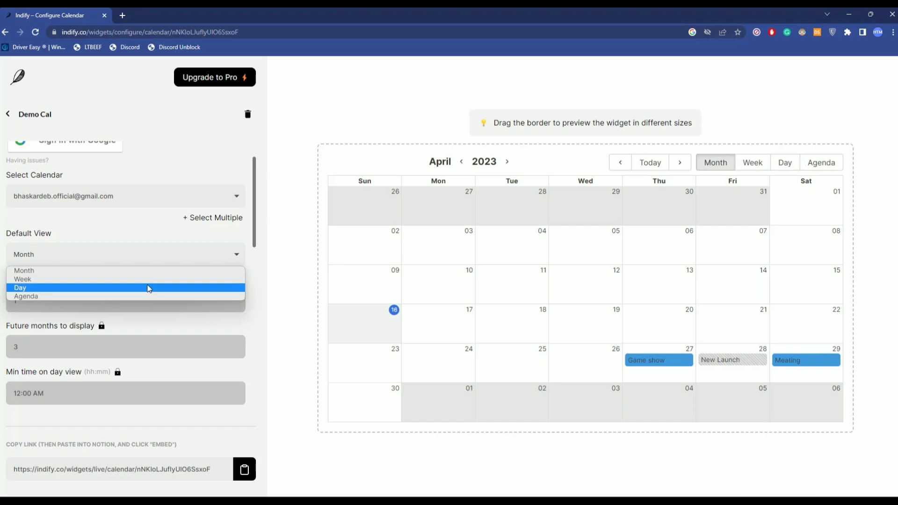
{"action": "left_click", "coordinate": [273, 243]}
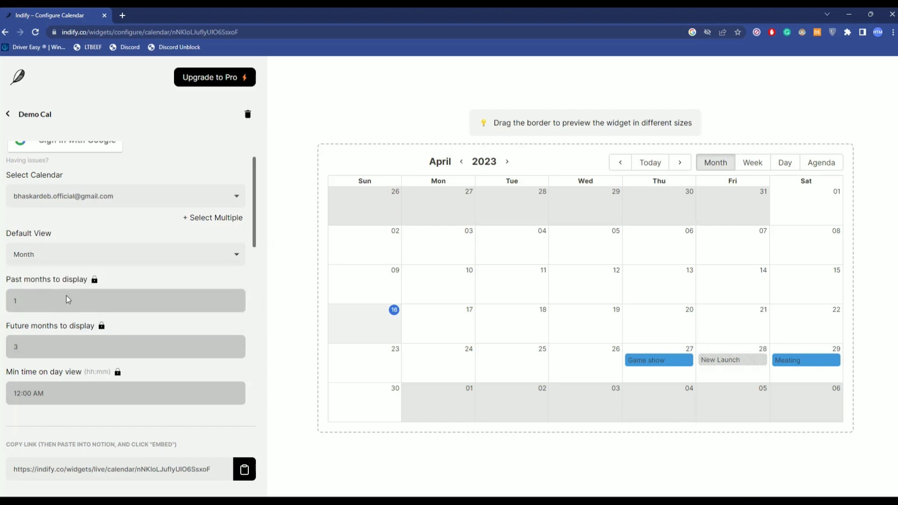
{"action": "scroll", "coordinate": [66, 296], "scroll_direction": "down", "scroll_amount": 1}
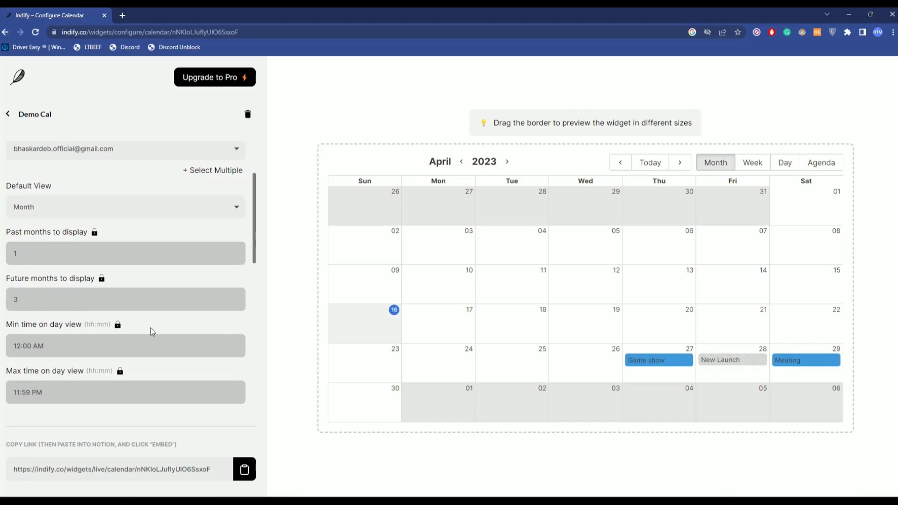
{"action": "scroll", "coordinate": [195, 355], "scroll_direction": "down", "scroll_amount": 2}
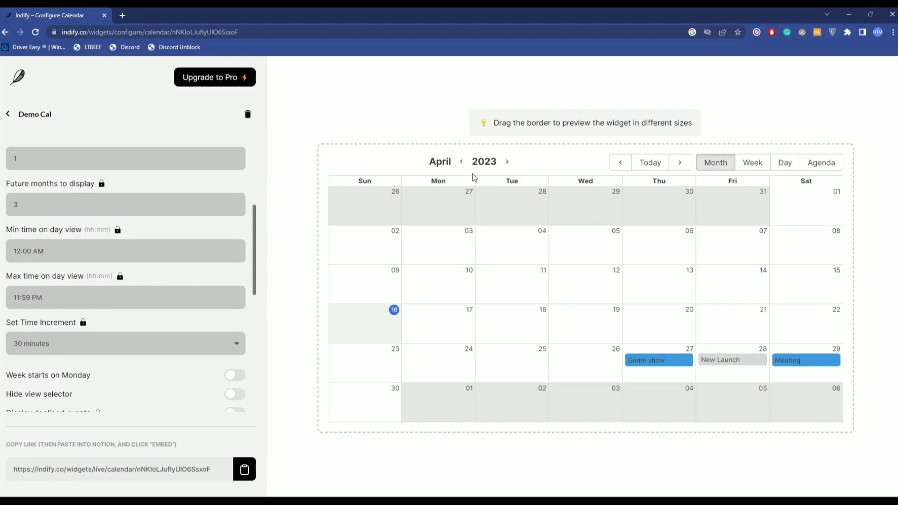
Enable the 24-hour time format and hide the view selector on the calendar widget
{"action": "scroll", "coordinate": [193, 235], "scroll_direction": "down", "scroll_amount": 1}
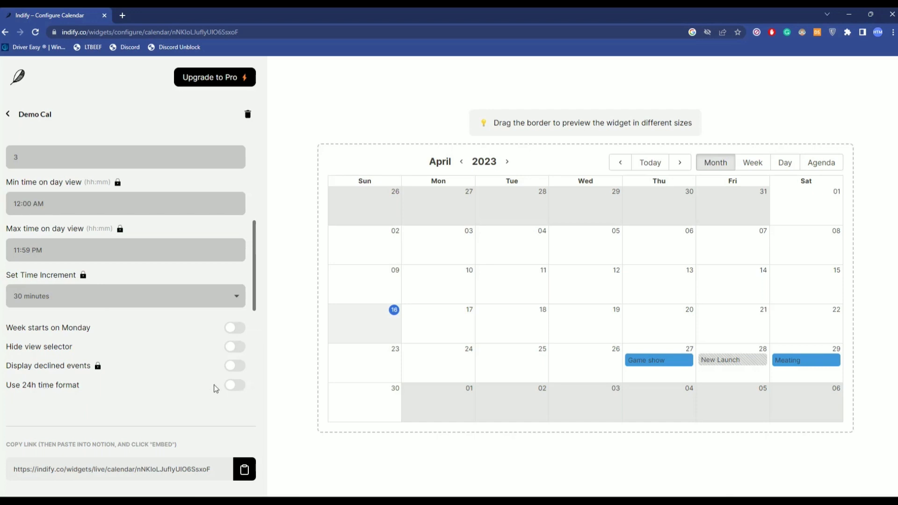
{"action": "left_click", "coordinate": [238, 386]}
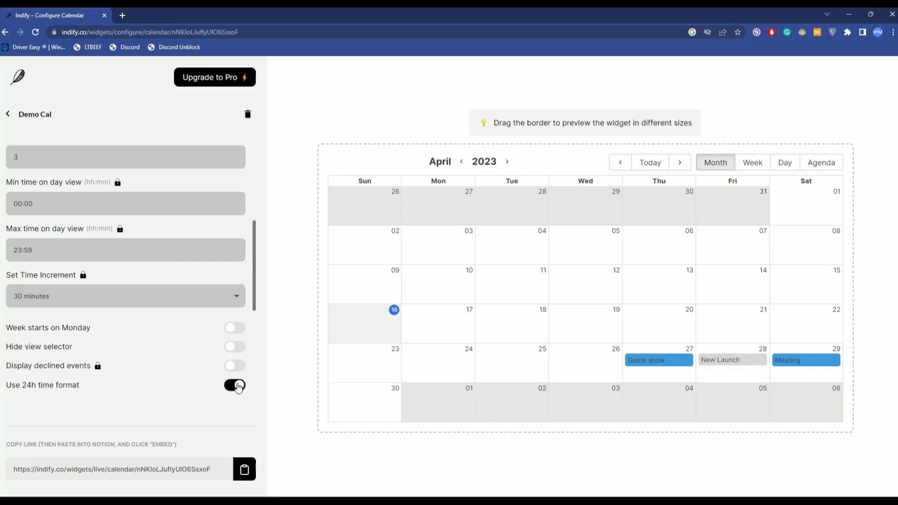
{"action": "left_click", "coordinate": [231, 349]}
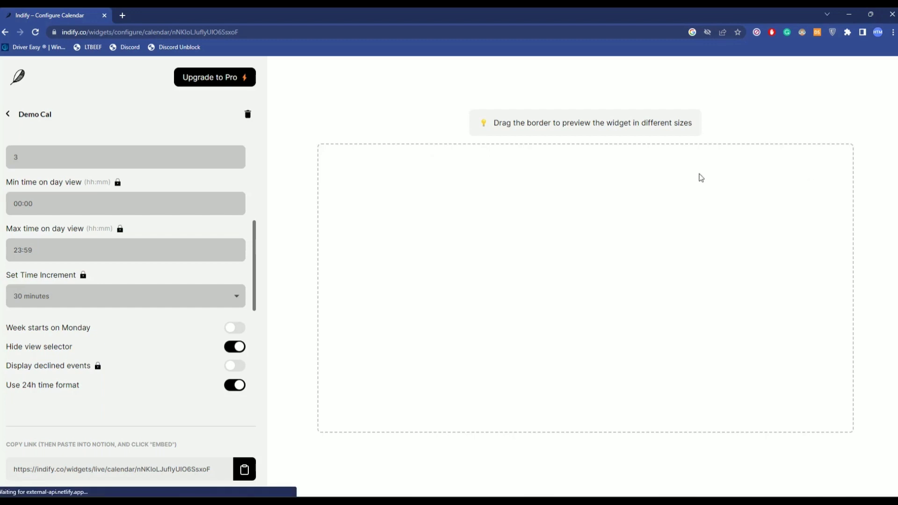
Show event borders on the calendar widget and set the border color to #dfc87e
{"action": "scroll", "coordinate": [181, 358], "scroll_direction": "down", "scroll_amount": 2}
{"action": "scroll", "coordinate": [181, 358], "scroll_direction": "down", "scroll_amount": 1}
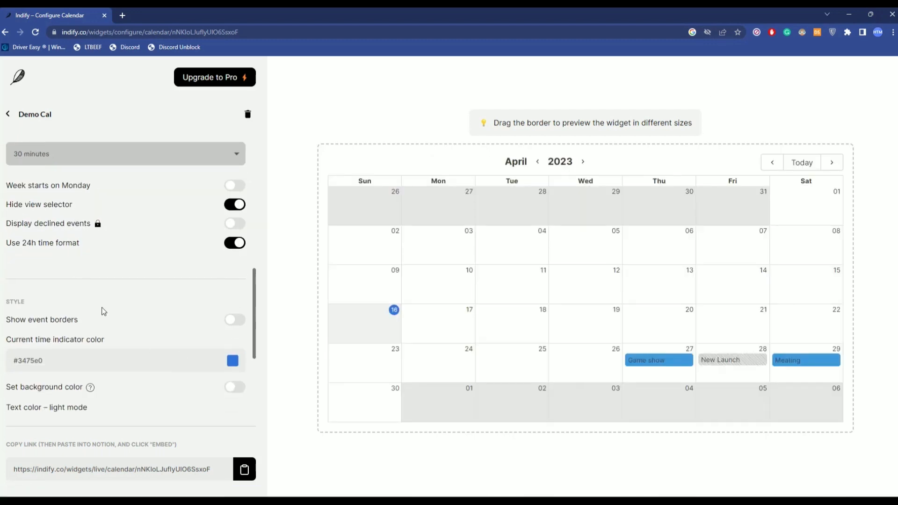
{"action": "left_click", "coordinate": [242, 321]}
{"action": "scroll", "coordinate": [244, 322], "scroll_direction": "down", "scroll_amount": 1}
{"action": "left_click", "coordinate": [233, 313]}
{"action": "left_click", "coordinate": [327, 212]}
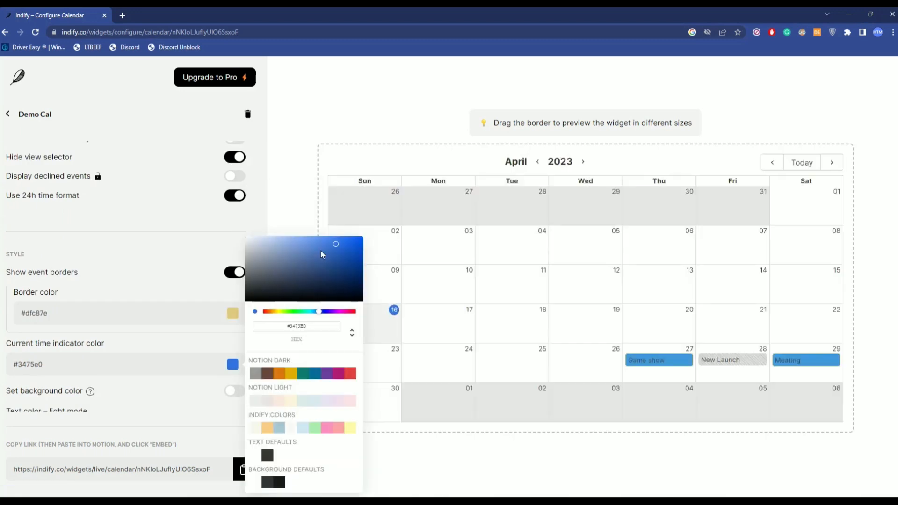
Set the calendar's current time indicator color to the green #3bd26d
{"action": "left_click", "coordinate": [299, 311]}
{"action": "left_click", "coordinate": [330, 248]}
{"action": "left_click", "coordinate": [173, 327]}
{"action": "scroll", "coordinate": [173, 327], "scroll_direction": "down", "scroll_amount": 3}
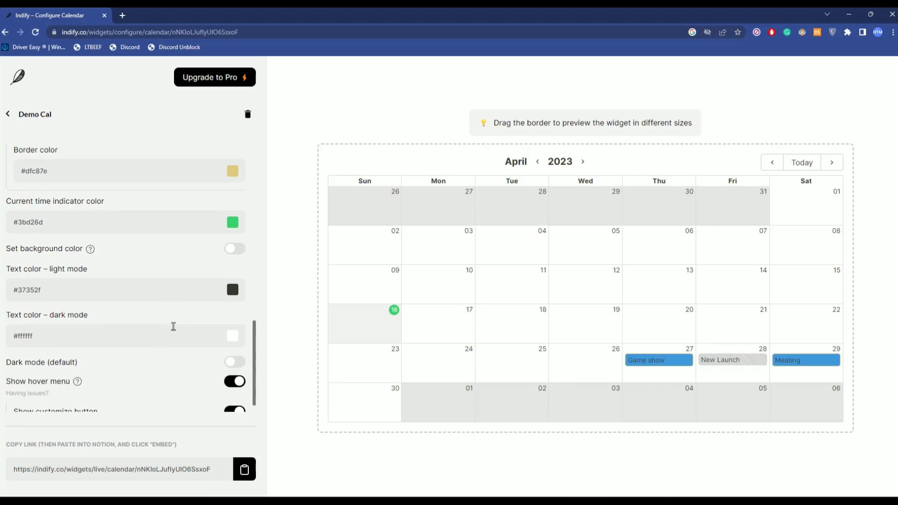
Enable dark mode as the widget's default and turn off its customize button
{"action": "left_click", "coordinate": [236, 367]}
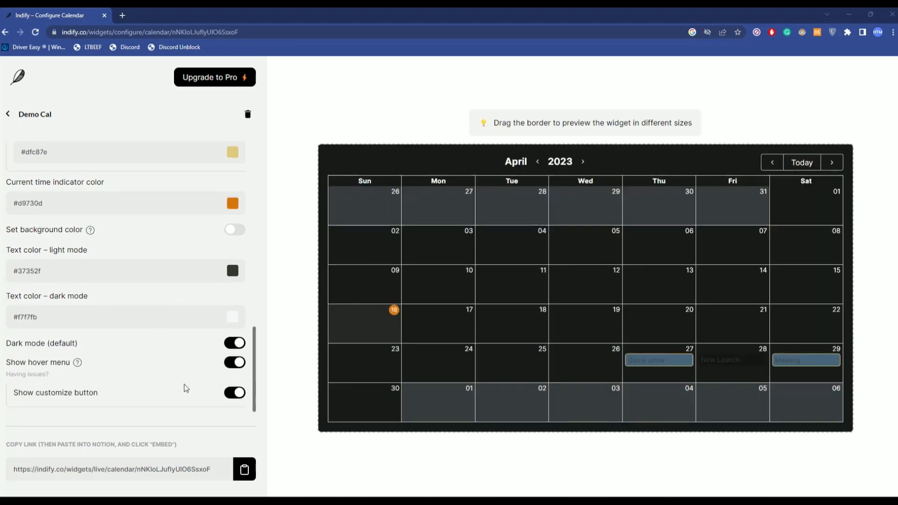
{"action": "left_click", "coordinate": [242, 396]}
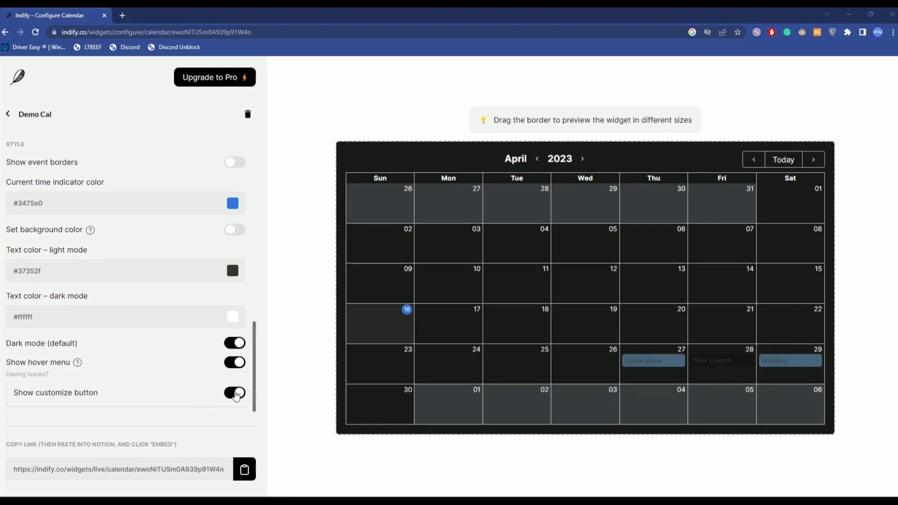
{"action": "left_click", "coordinate": [236, 394]}
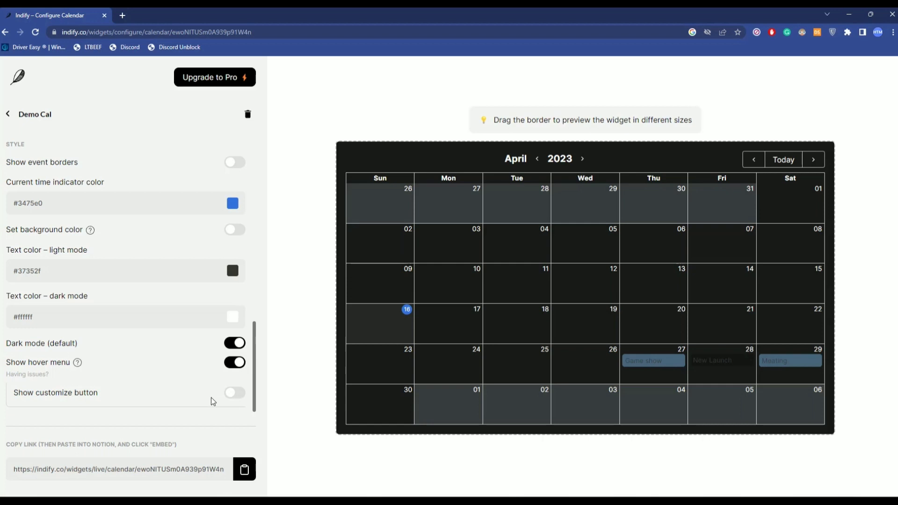
Turn off the default dark mode and copy the calendar widget's embed link
{"action": "left_click", "coordinate": [238, 346]}
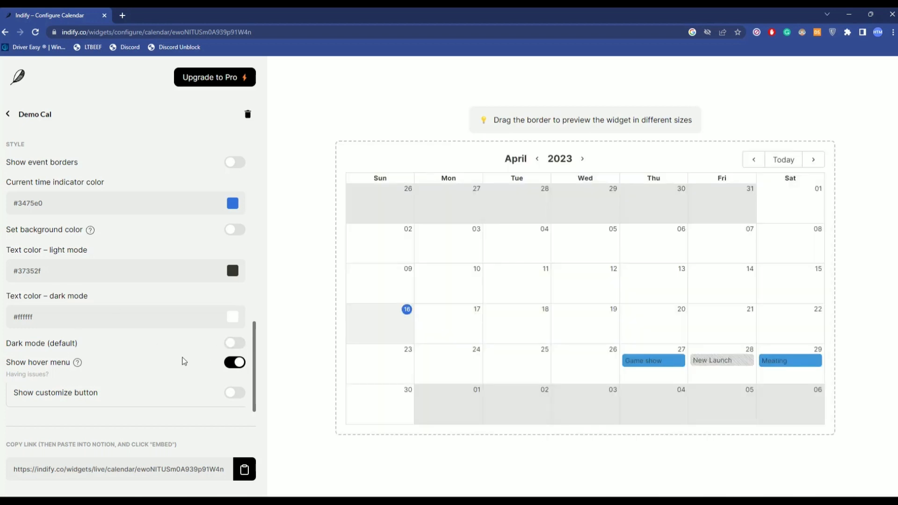
{"action": "left_click", "coordinate": [242, 471]}
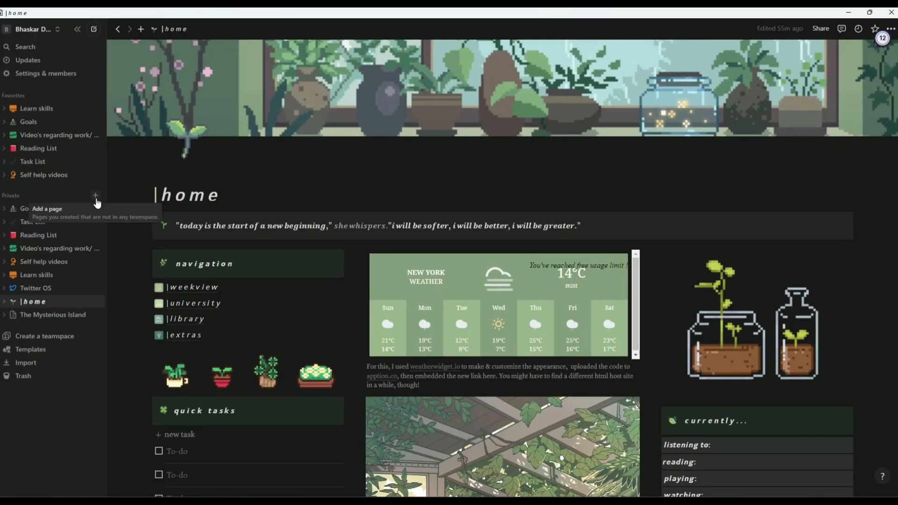
Add a new private page titled "Demo Cal" and start its empty body
{"action": "left_click", "coordinate": [96, 196]}
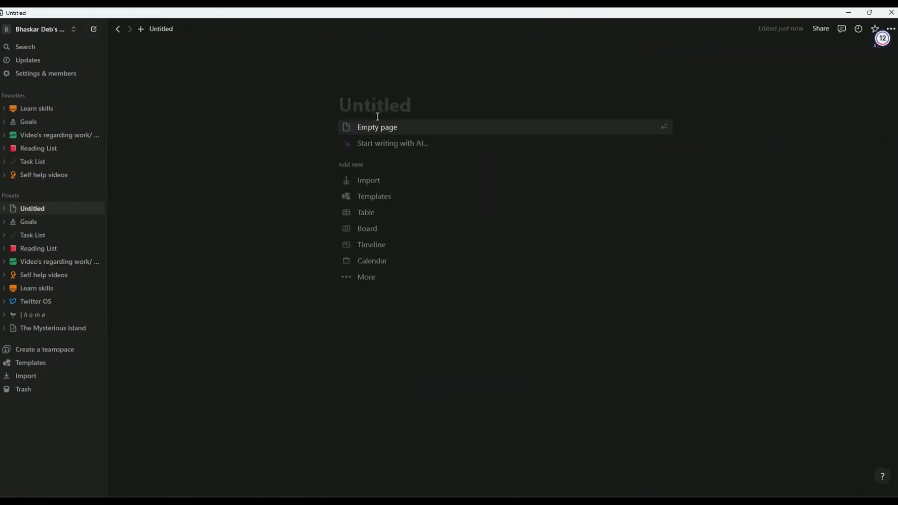
{"action": "type", "text": "D"}
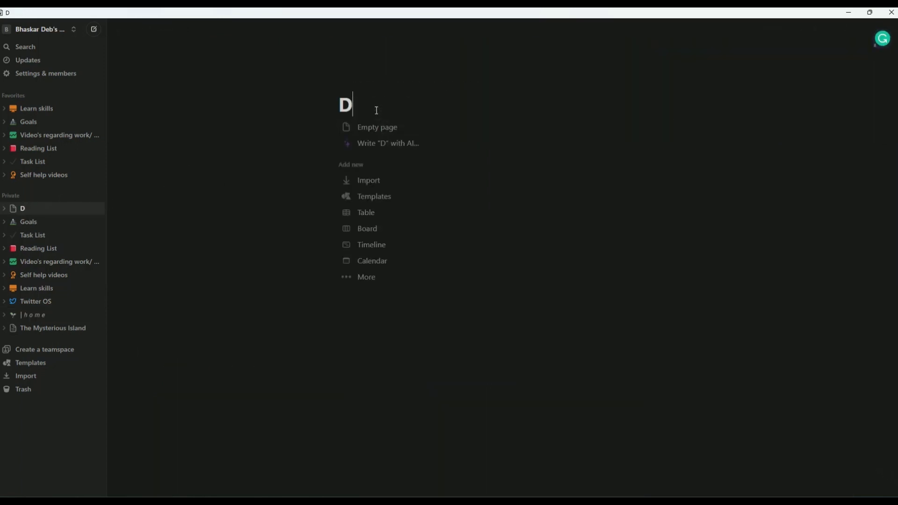
{"action": "type", "text": "emo Cal"}
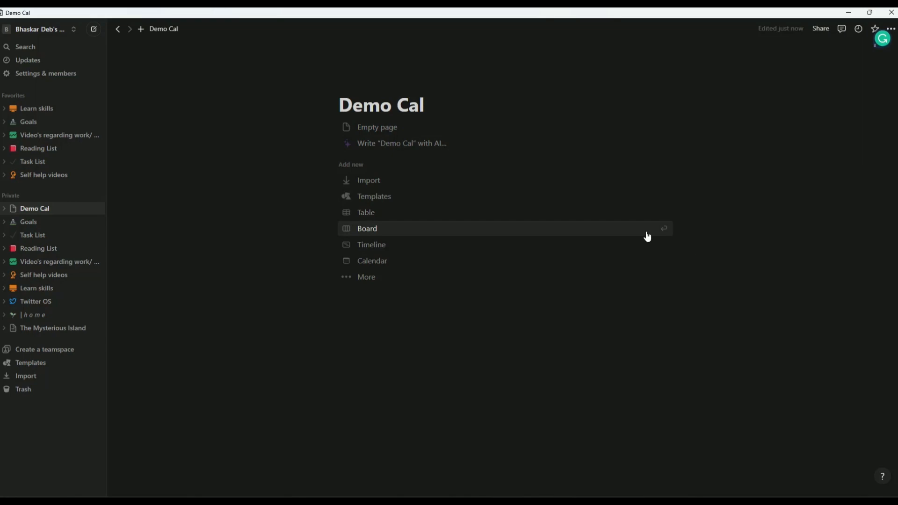
{"action": "left_click", "coordinate": [381, 225]}
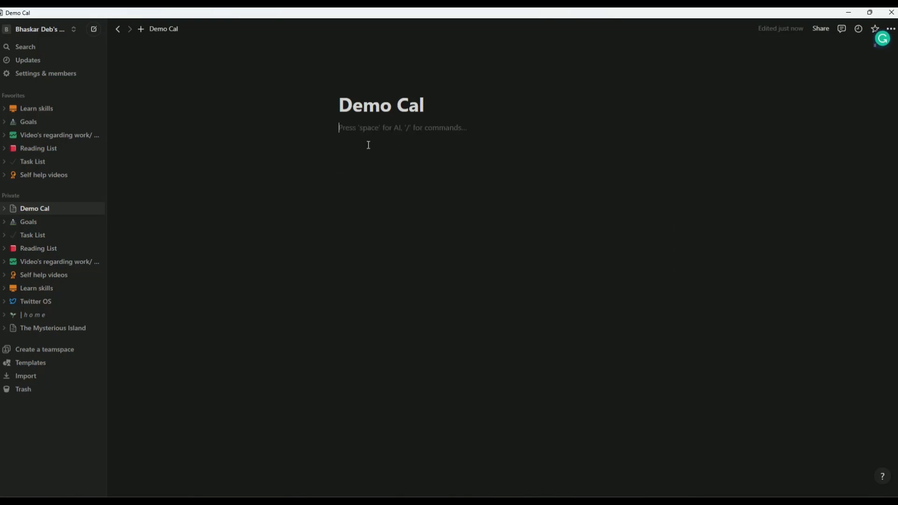
Embed the copied Indify calendar link in the Demo Cal page and enlarge the embed to nearly the full page width
{"action": "type", "text": "/em"}
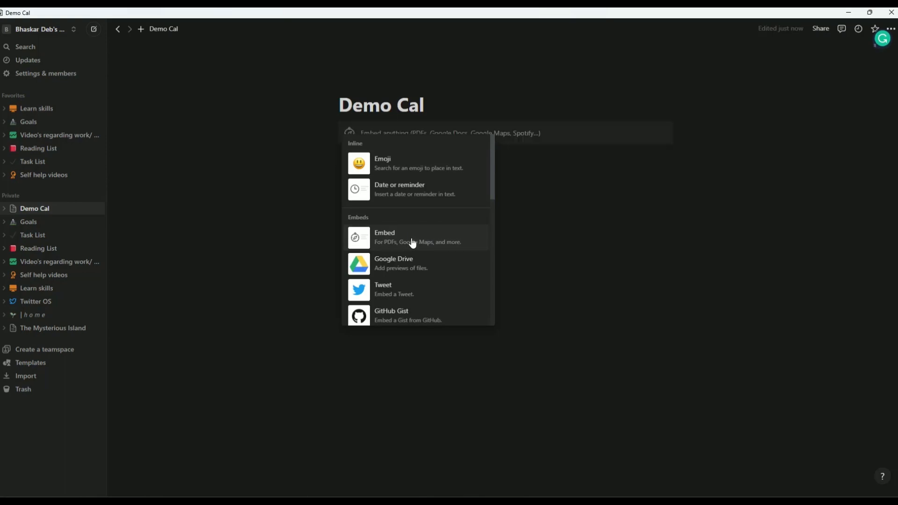
{"action": "left_click", "coordinate": [412, 243]}
{"action": "key", "text": "ctrl+v"}
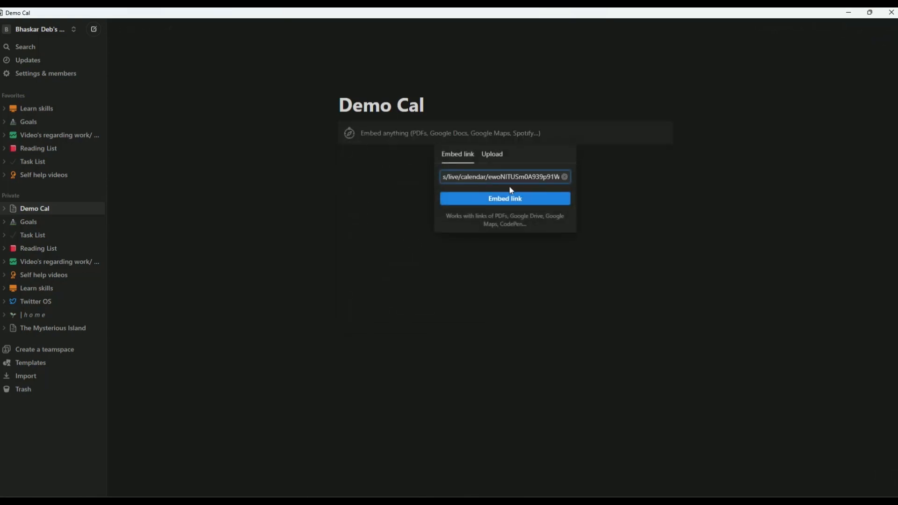
{"action": "left_click", "coordinate": [514, 201]}
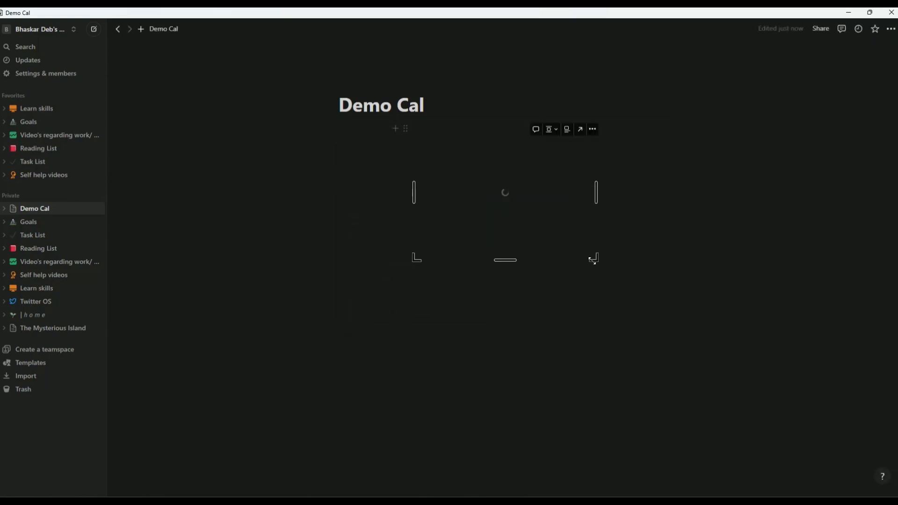
{"action": "left_click_drag", "start_coordinate": [596, 260], "coordinate": [833, 324]}
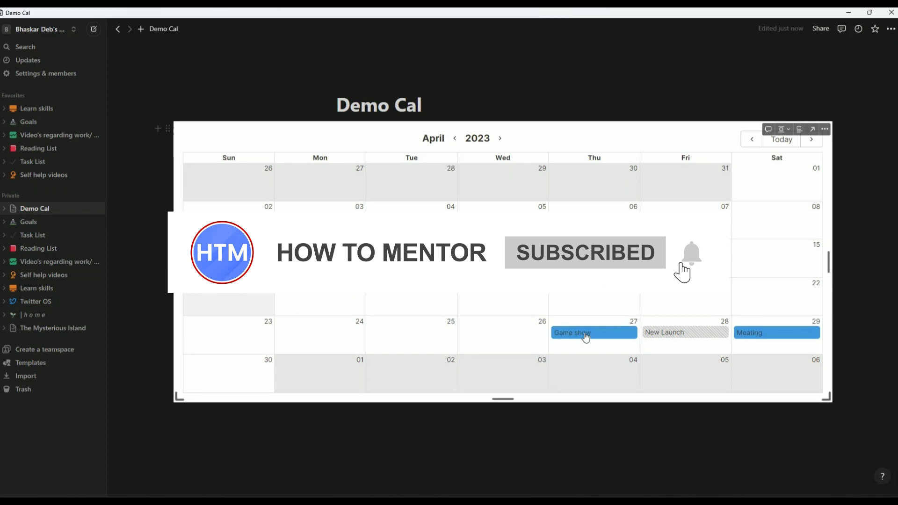
View the details of the Game show, New Launch and Meating events in the embedded calendar
{"action": "left_click", "coordinate": [597, 333]}
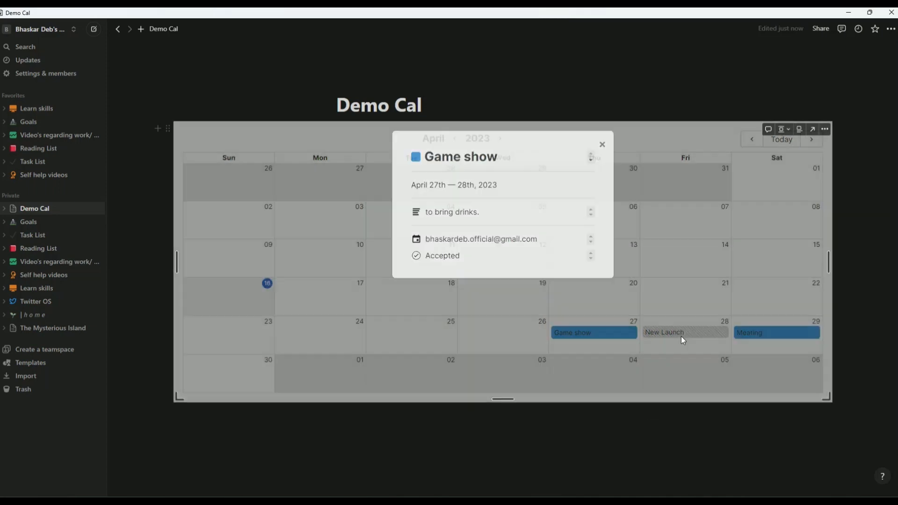
{"action": "left_click", "coordinate": [681, 335]}
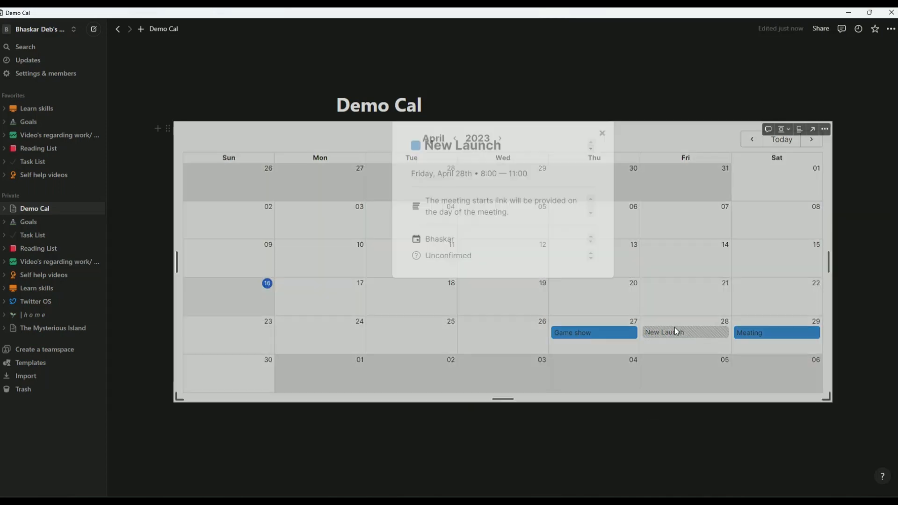
{"action": "left_click", "coordinate": [762, 332]}
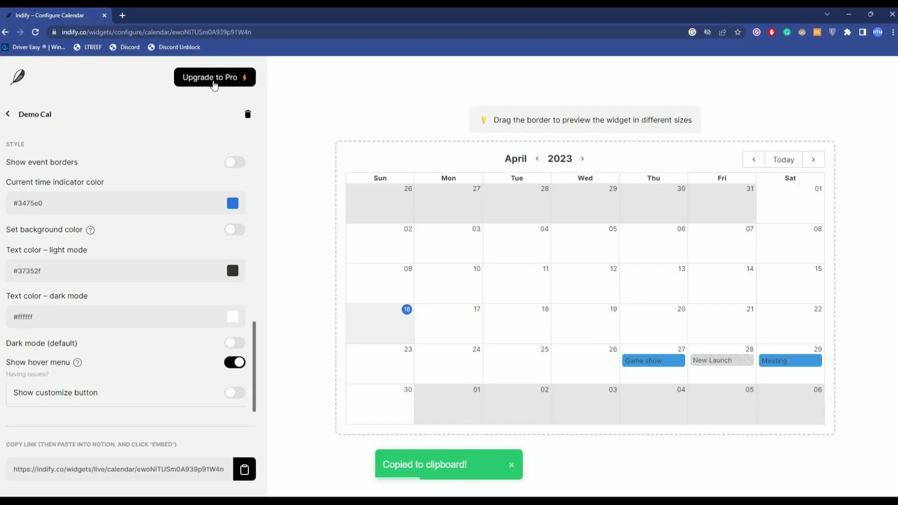
Switch to Indify, review the Pro upgrade's calendar features, including editing events, and close the offer
{"action": "left_click", "coordinate": [214, 78]}
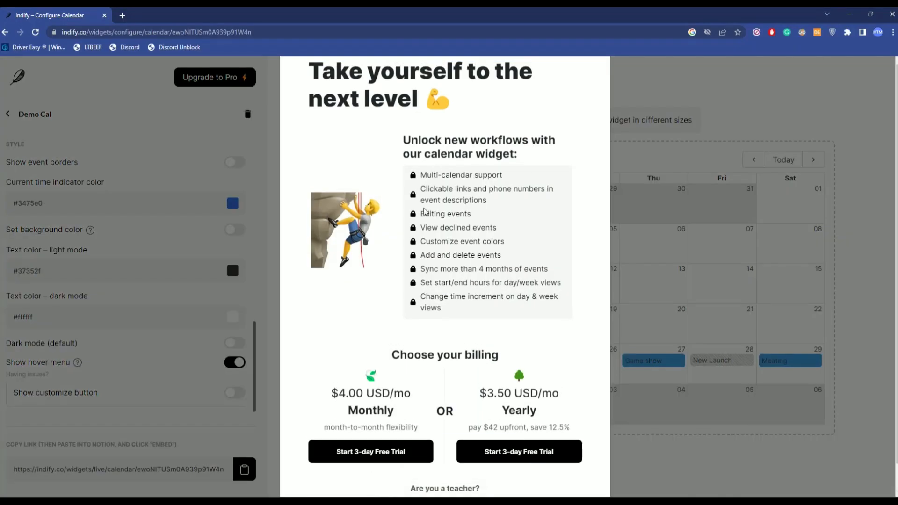
{"action": "left_click_drag", "start_coordinate": [422, 213], "coordinate": [478, 213]}
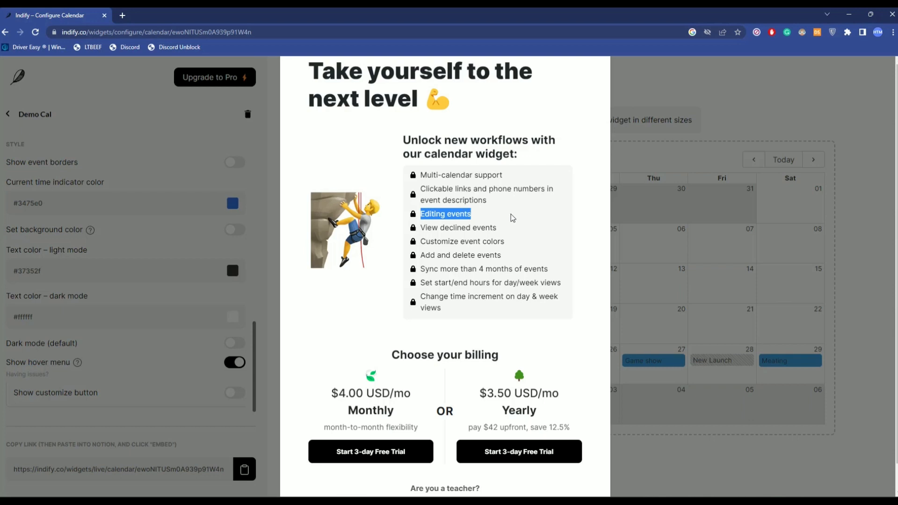
{"action": "left_click", "coordinate": [722, 187]}
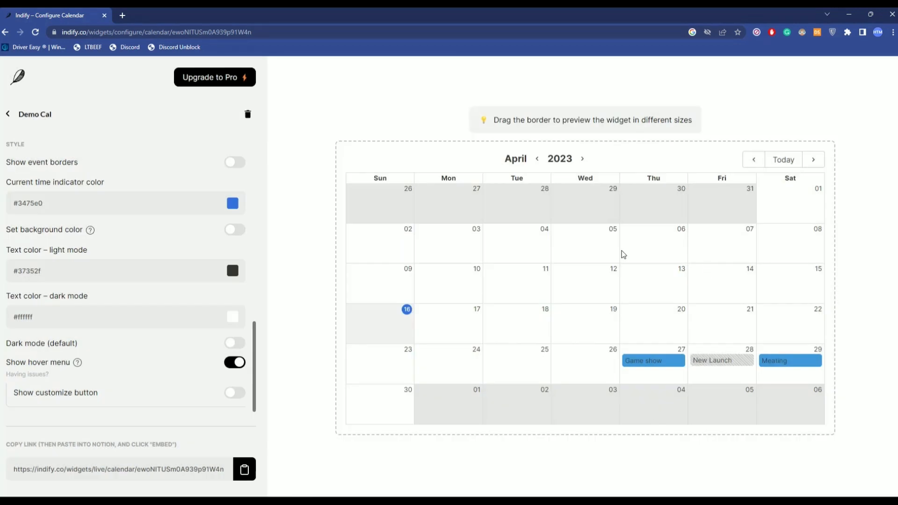
Open Google Calendar in a new browser tab and draft a "Movie" event on April 12 from 6:30pm to 9:00pm
{"action": "left_click", "coordinate": [123, 15]}
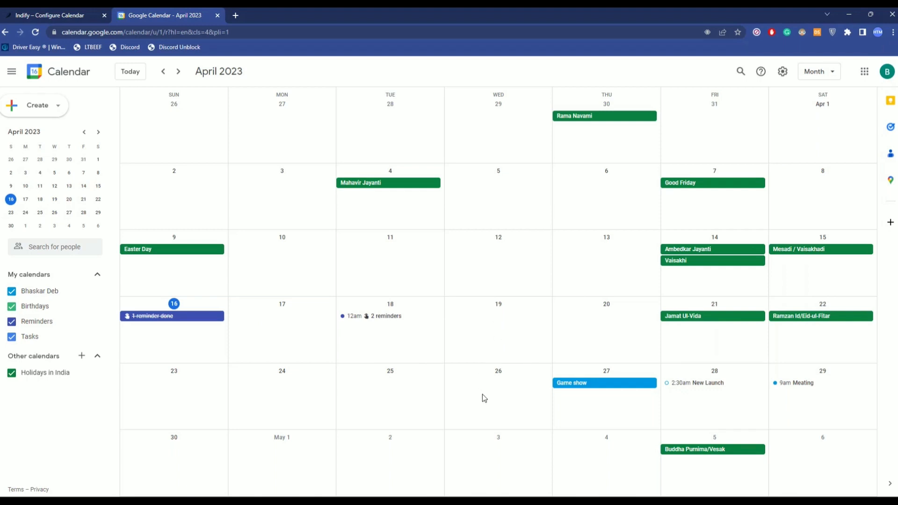
{"action": "left_click", "coordinate": [497, 258]}
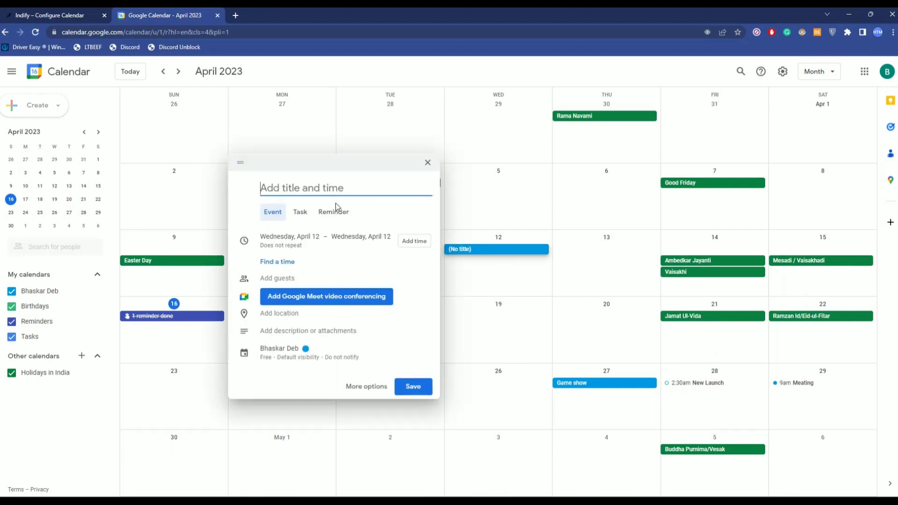
{"action": "type", "text": "Movie"}
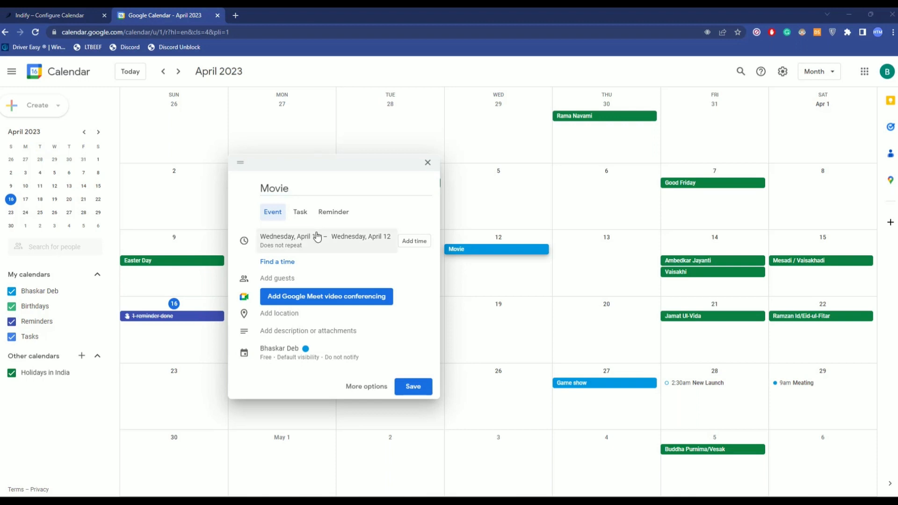
{"action": "left_click", "coordinate": [413, 241]}
{"action": "left_click", "coordinate": [344, 239]}
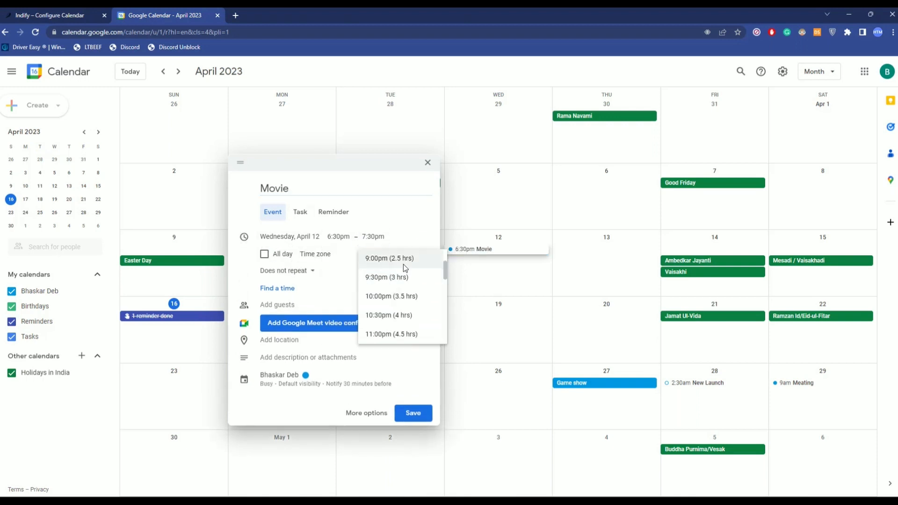
{"action": "left_click", "coordinate": [403, 263]}
Add two guests to the Movie event and set its location to Homestead, FL, USA
{"action": "left_click", "coordinate": [346, 304]}
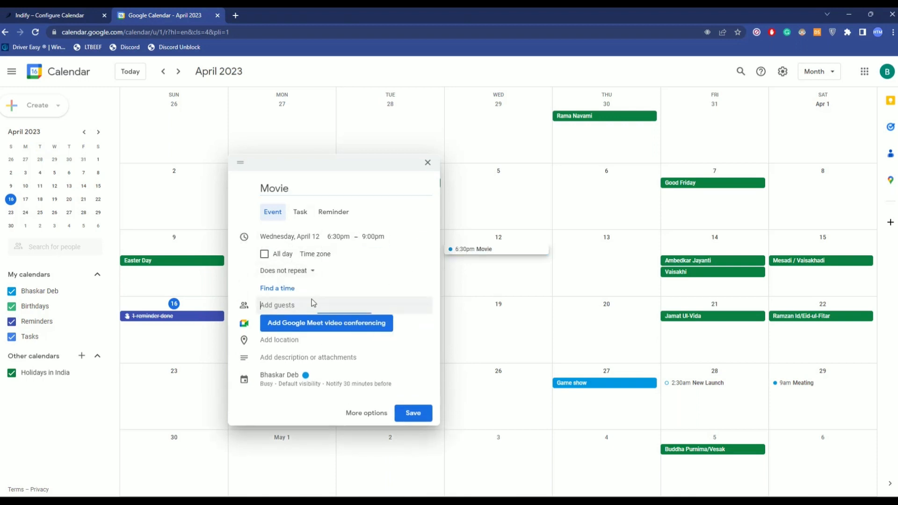
{"action": "type", "text": "d"}
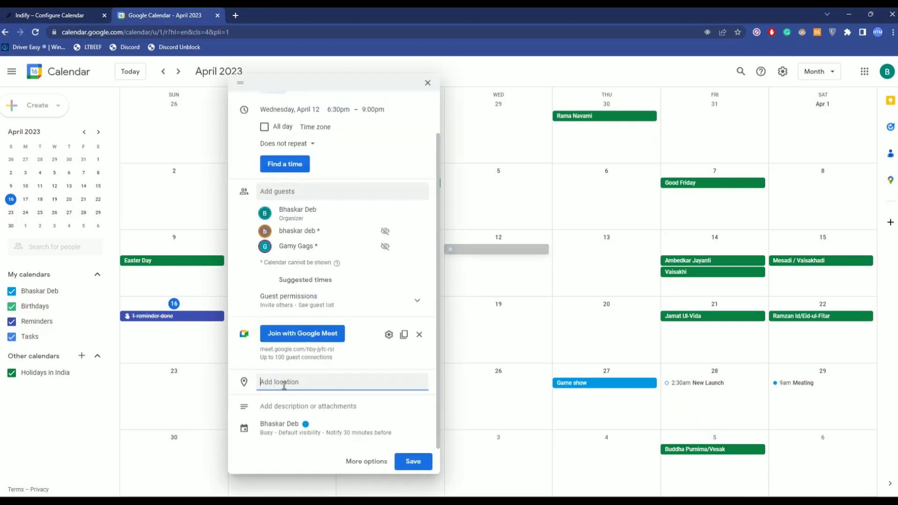
{"action": "left_click", "coordinate": [287, 383]}
{"action": "type", "text": "H"}
{"action": "left_click", "coordinate": [410, 407]}
Enter "My house" as the Movie event's description and save the event without sending invitation emails
{"action": "left_click", "coordinate": [411, 407]}
{"action": "type", "text": "My"}
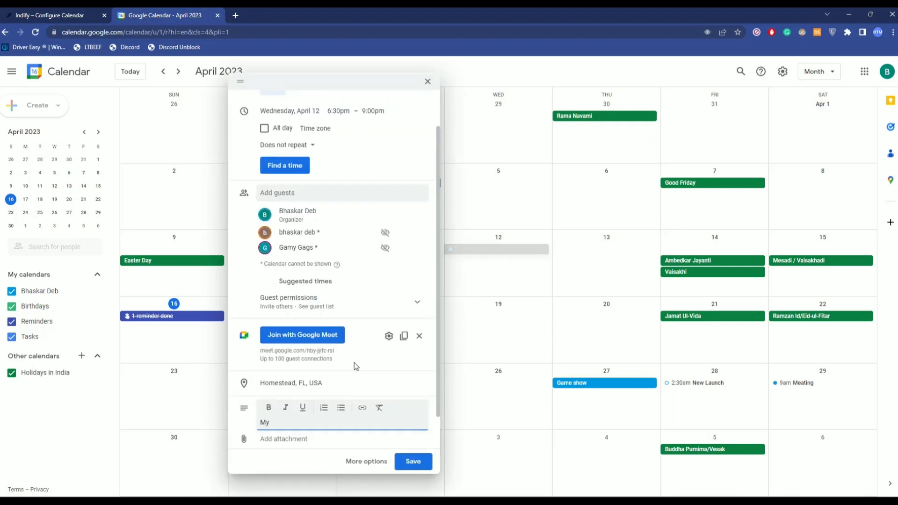
{"action": "type", "text": " house"}
{"action": "scroll", "coordinate": [355, 363], "scroll_direction": "down", "scroll_amount": 1}
{"action": "left_click", "coordinate": [423, 466]}
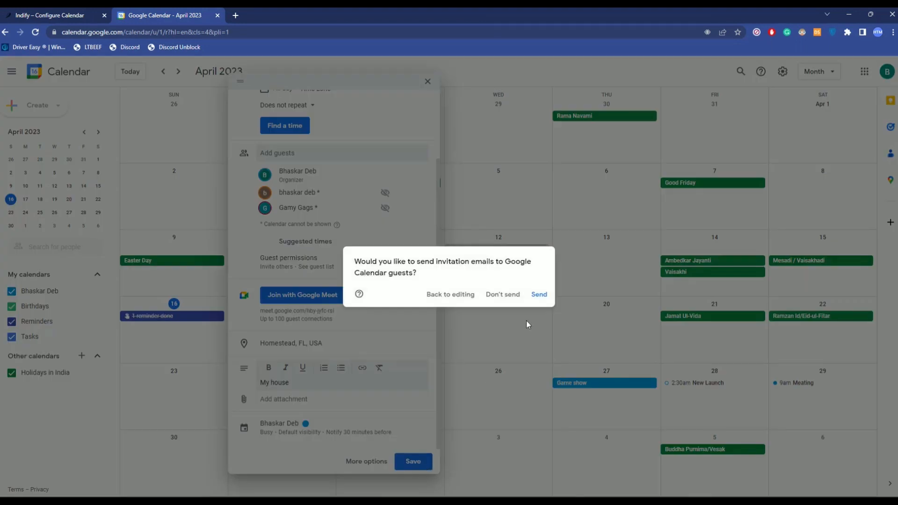
{"action": "left_click", "coordinate": [510, 295]}
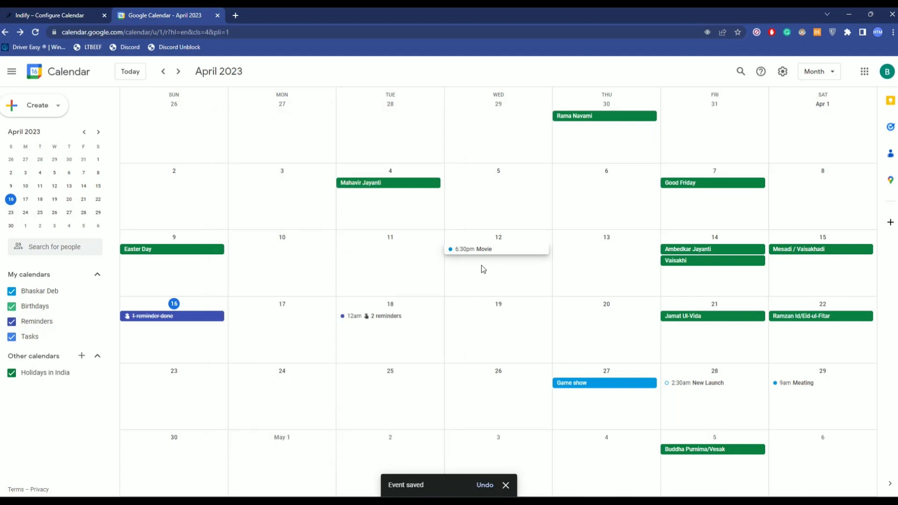
Switch to Notion and restart it to check the embedded calendar for the new Movie event
{"action": "left_click", "coordinate": [523, 502]}
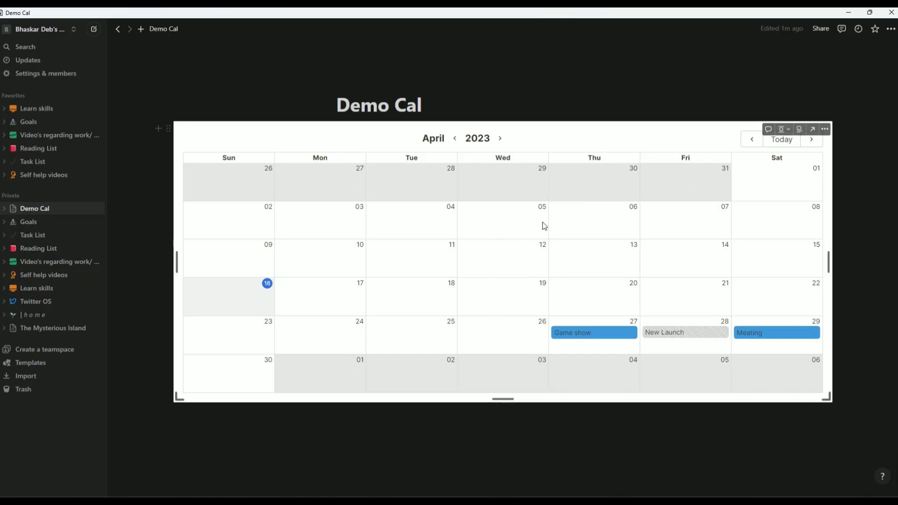
{"action": "left_click", "coordinate": [891, 14]}
{"action": "key", "text": "super"}
{"action": "type", "text": "notion"}
{"action": "left_click", "coordinate": [363, 242]}
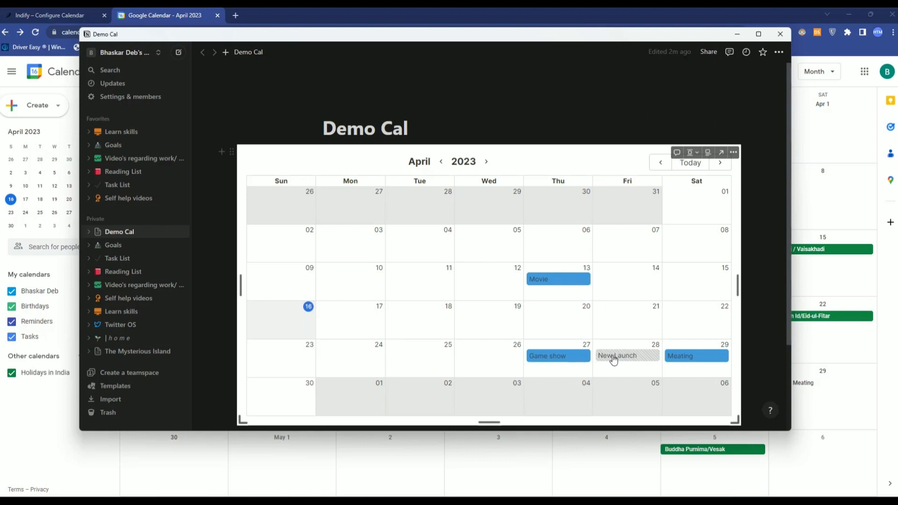
Return to Google Calendar and move the Movie event to May 2 without sending update emails
{"action": "left_click", "coordinate": [737, 34]}
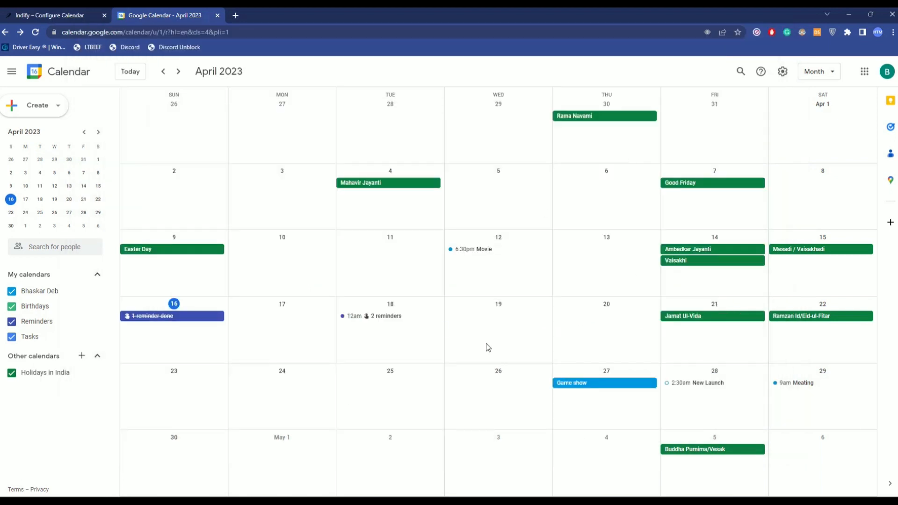
{"action": "left_click_drag", "start_coordinate": [477, 252], "coordinate": [414, 463]}
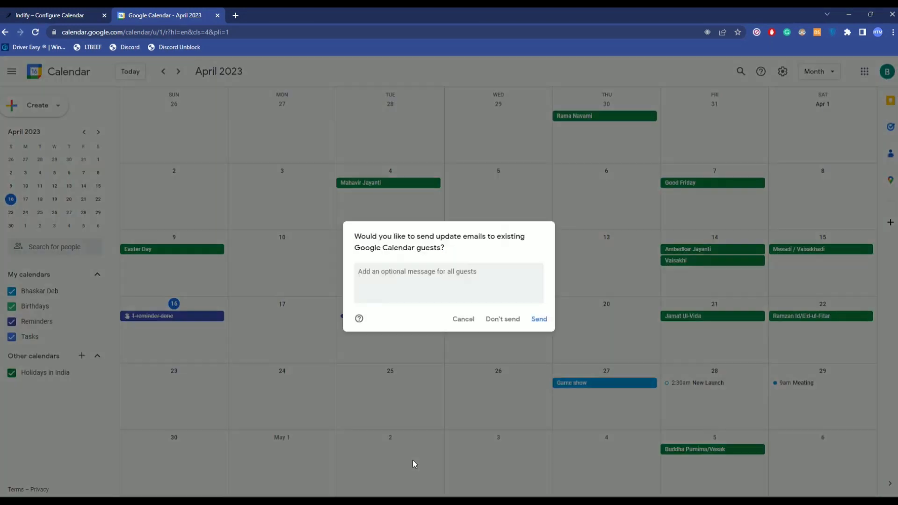
{"action": "left_click", "coordinate": [512, 319]}
Restart Notion again and check the moved Movie event's date in the Demo Cal page's embedded calendar
{"action": "key", "text": "alt+Tab"}
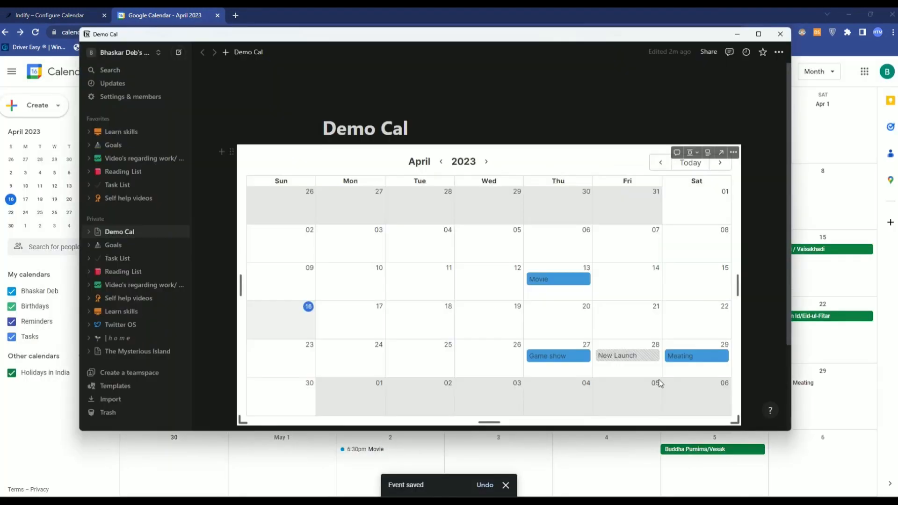
{"action": "left_click", "coordinate": [780, 34]}
{"action": "key", "text": "super"}
{"action": "type", "text": "n"}
{"action": "left_click", "coordinate": [310, 294]}
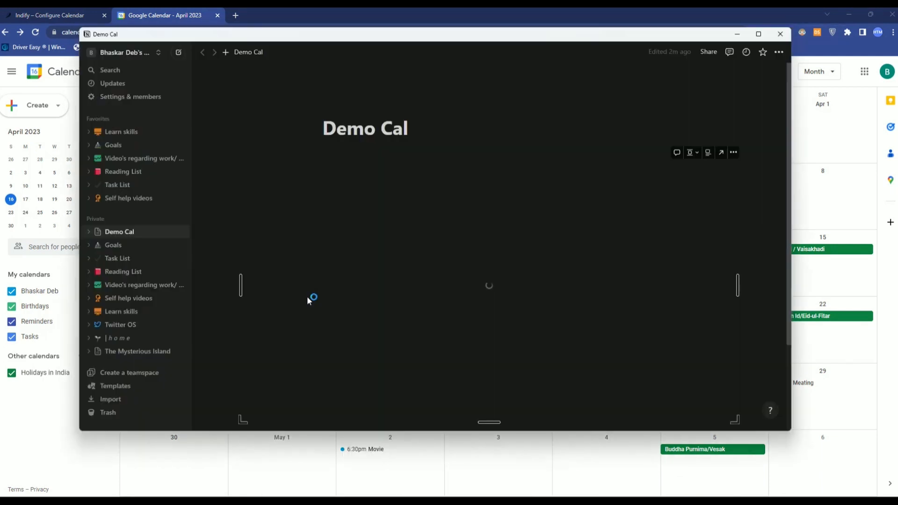
{"action": "scroll", "coordinate": [508, 377], "scroll_direction": "down", "scroll_amount": 1}
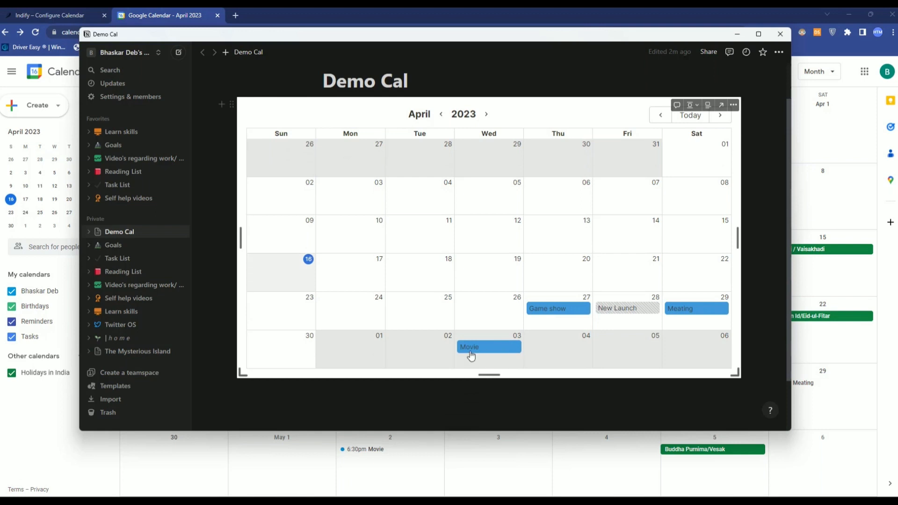
{"action": "scroll", "coordinate": [495, 214], "scroll_direction": "up", "scroll_amount": 1}
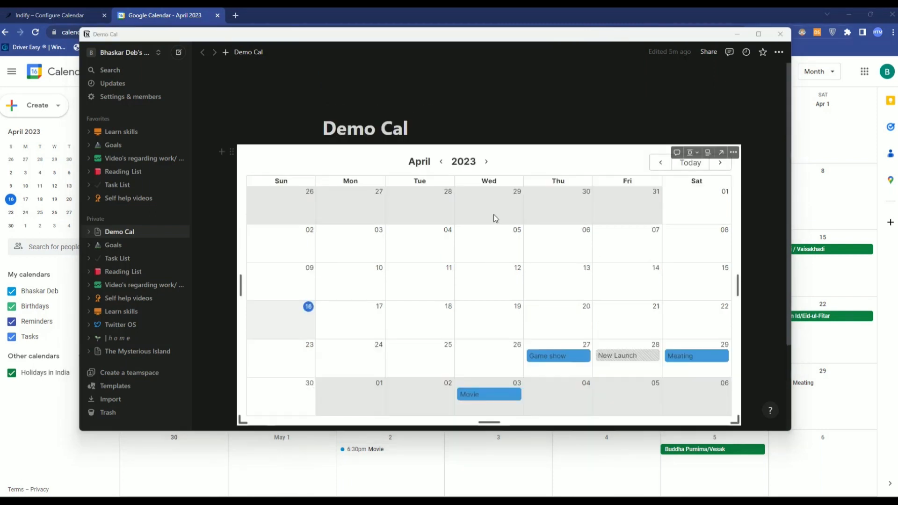